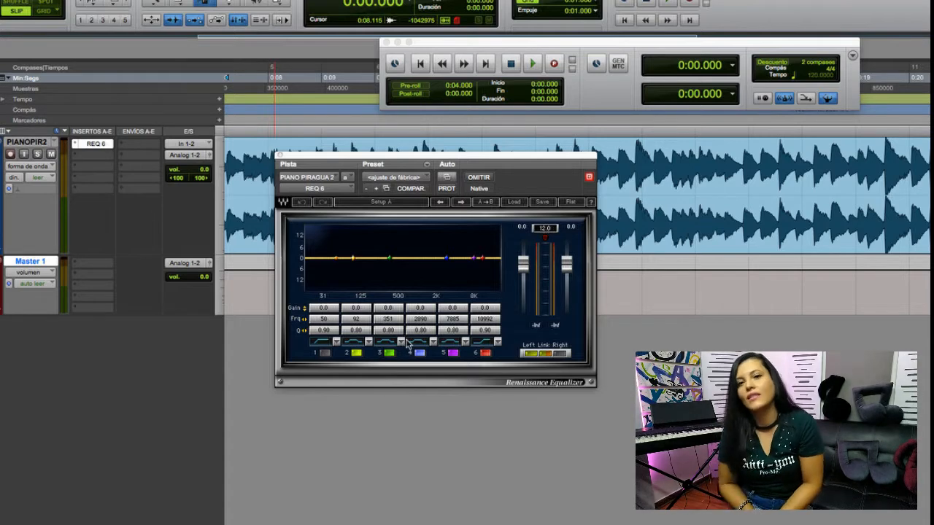
# - Keep EQ band 1 as a Hi-Pass filter and activate it with a cutoff of about 51 Hz
pyautogui.click(333, 343)
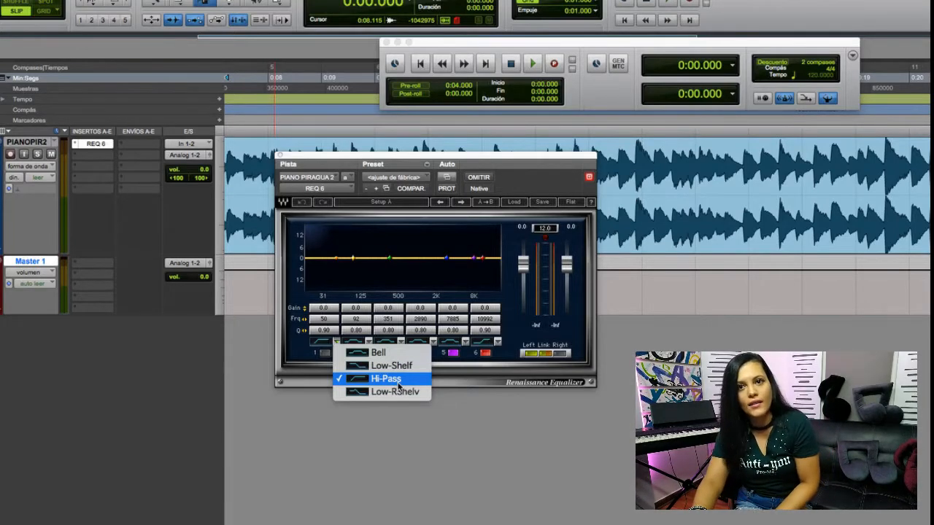
pyautogui.click(381, 386)
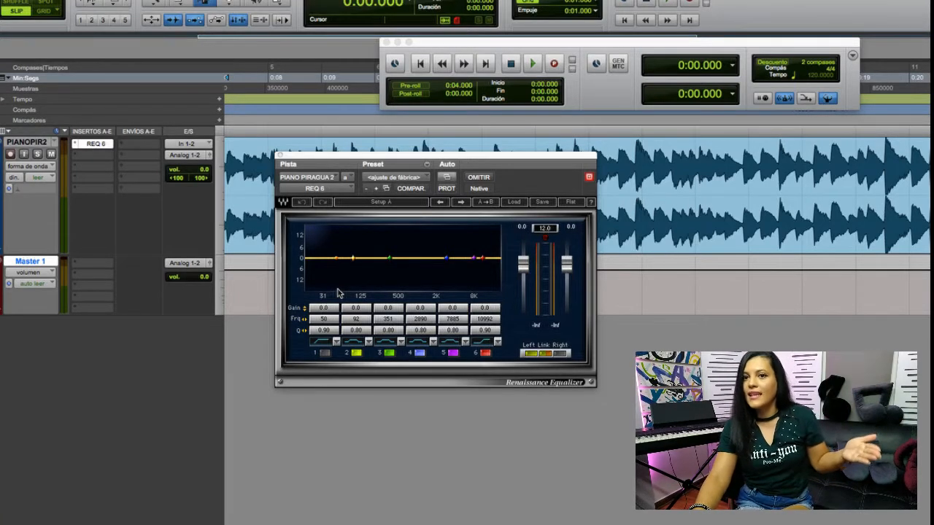
pyautogui.click(337, 259)
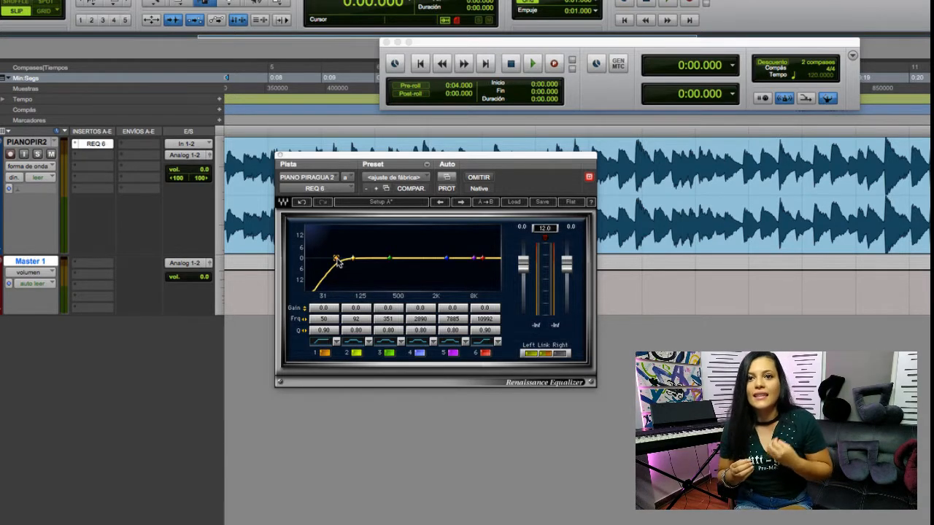
pyautogui.moveTo(337, 262); pyautogui.dragTo(338, 264)
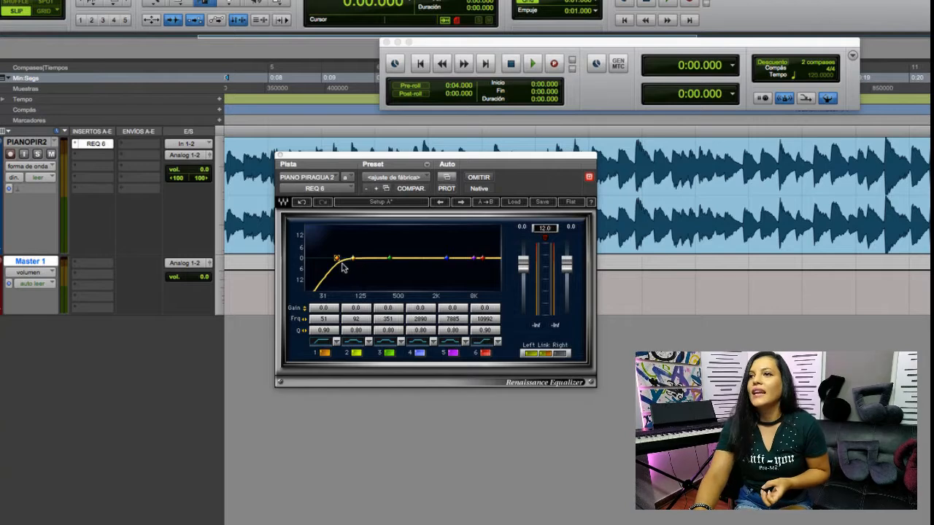
# - Change EQ band 6 to a Low-Pass filter, sweep its cutoff down to about 2 kHz, and settle it at about 12.8 kHz
pyautogui.click(498, 343)
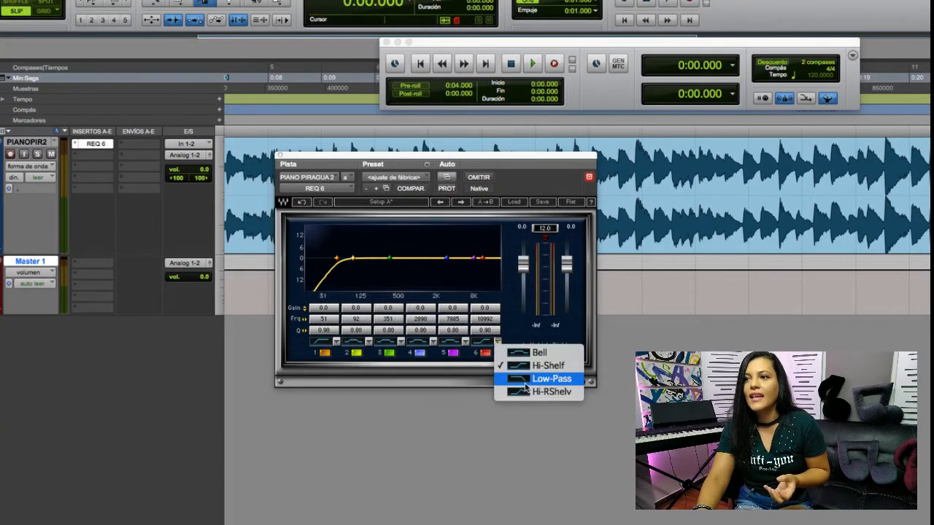
pyautogui.click(520, 380)
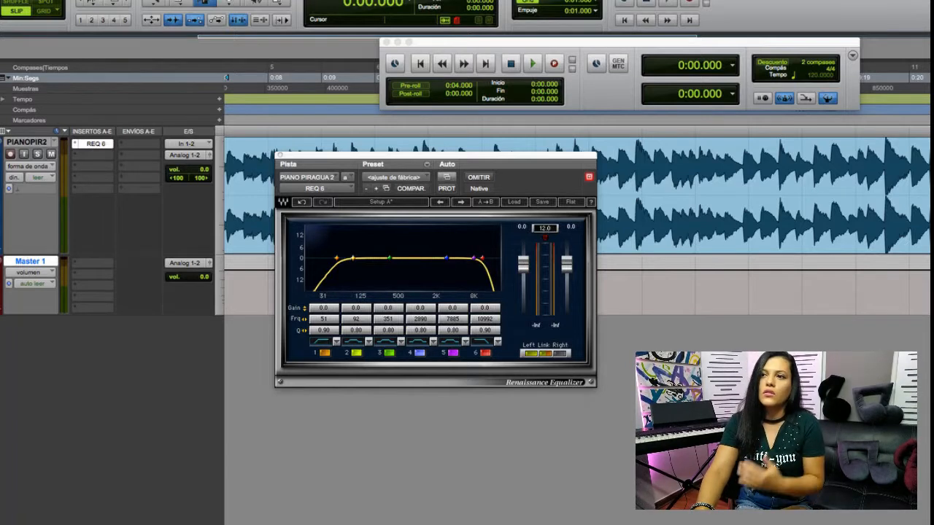
pyautogui.moveTo(484, 266); pyautogui.dragTo(438, 261)
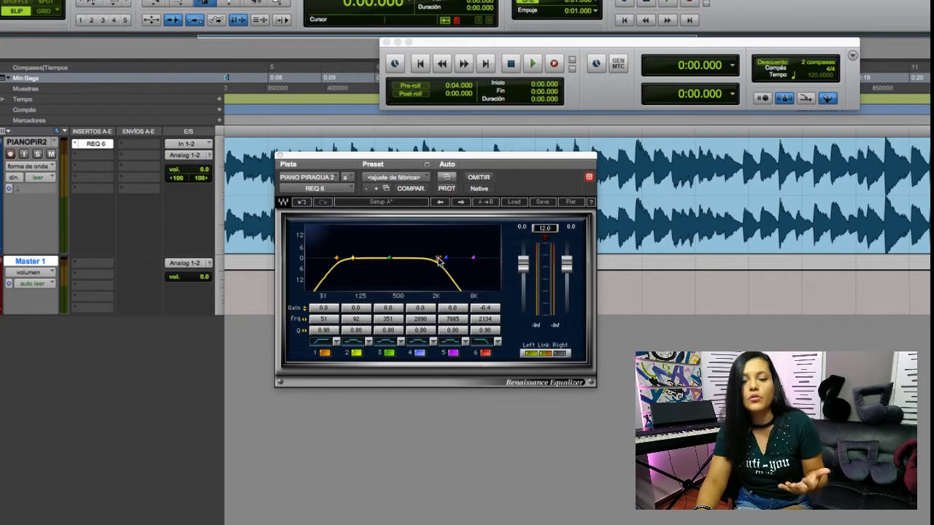
pyautogui.moveTo(439, 261); pyautogui.dragTo(482, 262)
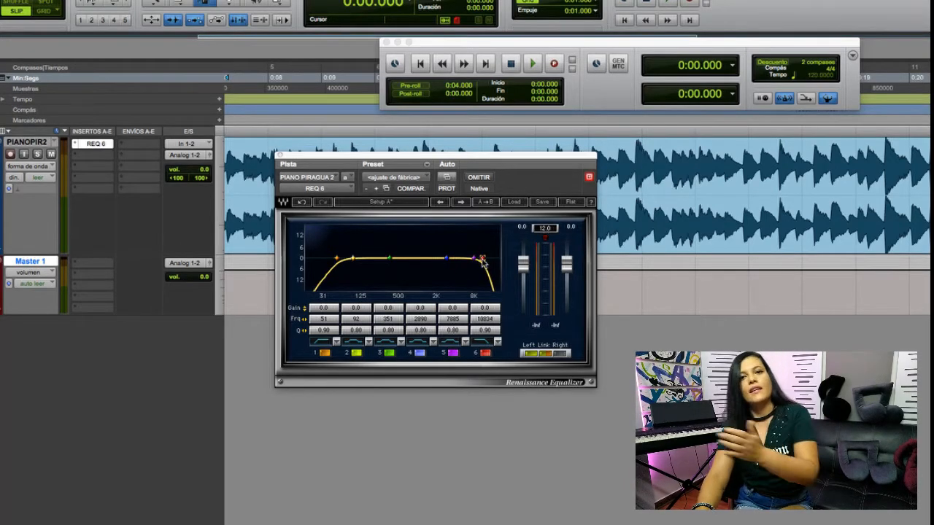
pyautogui.moveTo(482, 262); pyautogui.dragTo(486, 258)
# - Lower the band 1 high-pass cutoff to about 40 Hz and play back the piano track to hear the filtering
pyautogui.moveTo(337, 259); pyautogui.dragTo(337, 259)
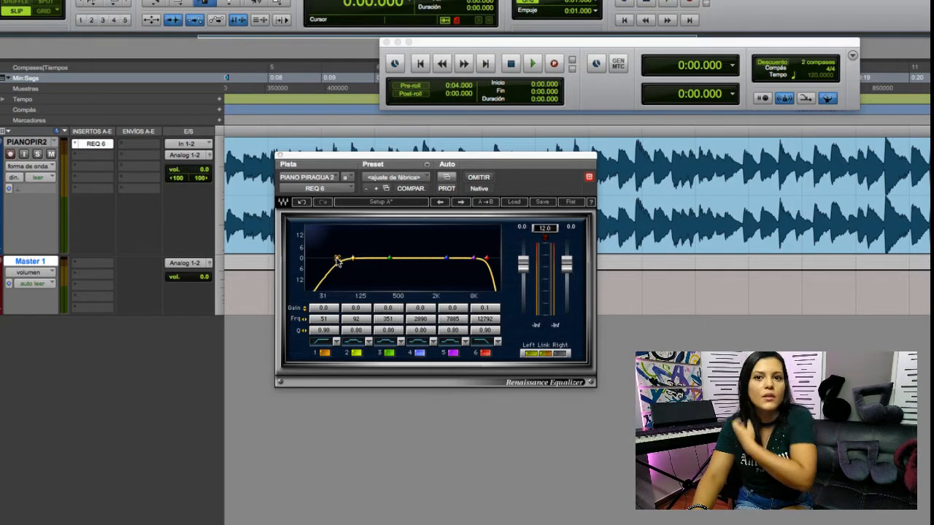
pyautogui.moveTo(338, 261)
pyautogui.mouseDown()
pyautogui.moveTo(380, 258)
pyautogui.moveTo(322, 258)
pyautogui.moveTo(332, 261)
pyautogui.mouseUp()
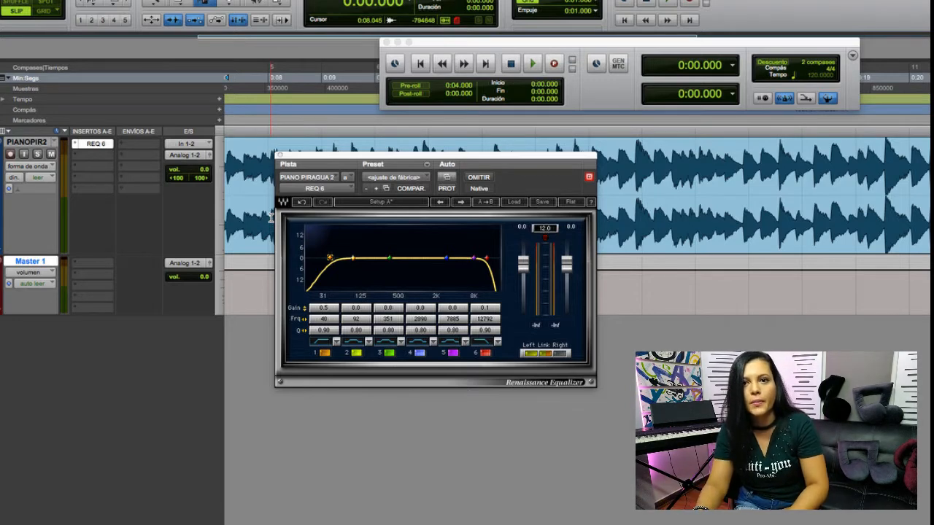
pyautogui.press('space')
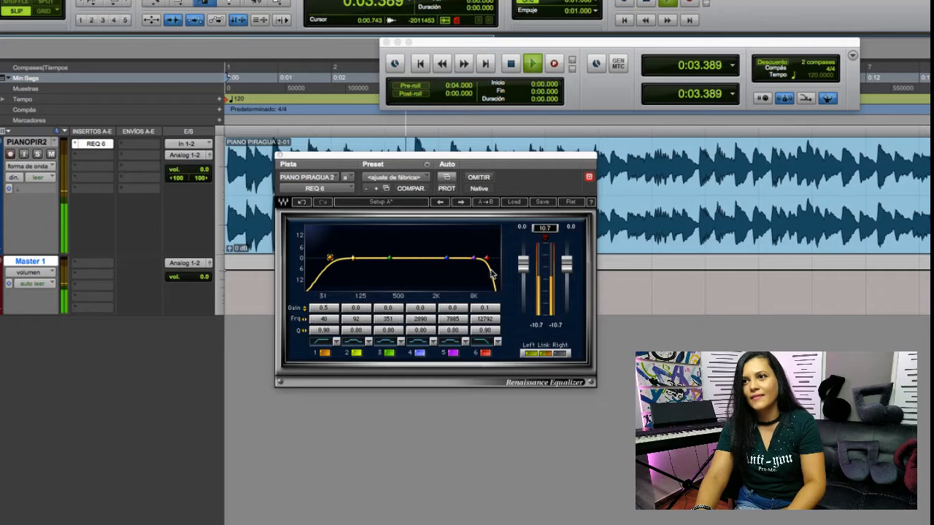
pyautogui.press('space')
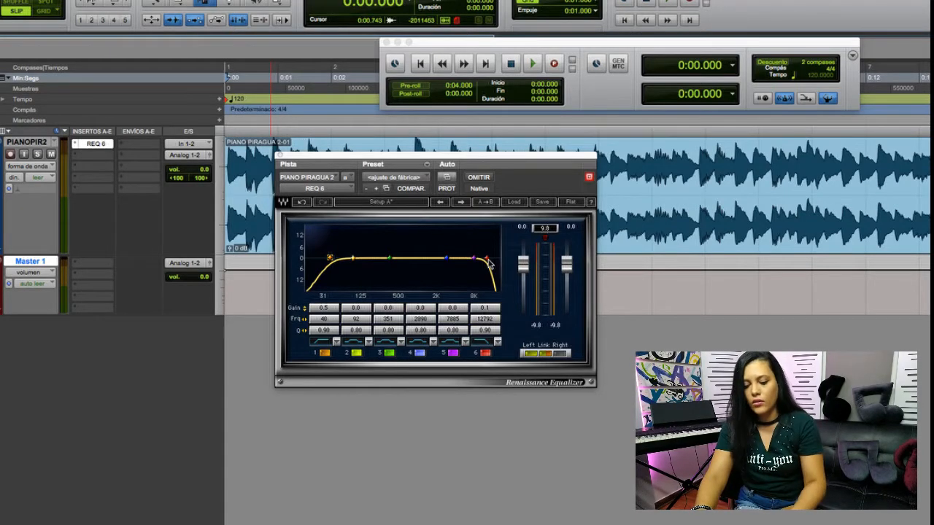
# - Adjust the band 6 low-pass cutoff to about 11.8 kHz while playing back the piano
pyautogui.press('space')
pyautogui.moveTo(488, 263)
pyautogui.mouseDown()
pyautogui.moveTo(404, 260)
pyautogui.moveTo(497, 258)
pyautogui.moveTo(481, 259)
pyautogui.moveTo(490, 261)
pyautogui.mouseUp()
pyautogui.press('space')
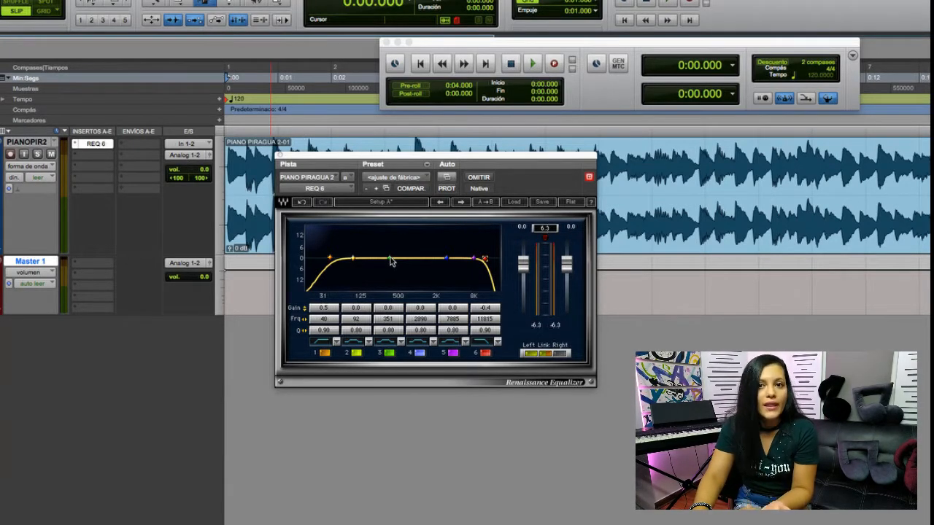
# - Boost EQ band 3 by about 5.5 dB near 372 Hz, keeping it a Bell, and set its Q to 3.00
pyautogui.moveTo(388, 257); pyautogui.dragTo(390, 248)
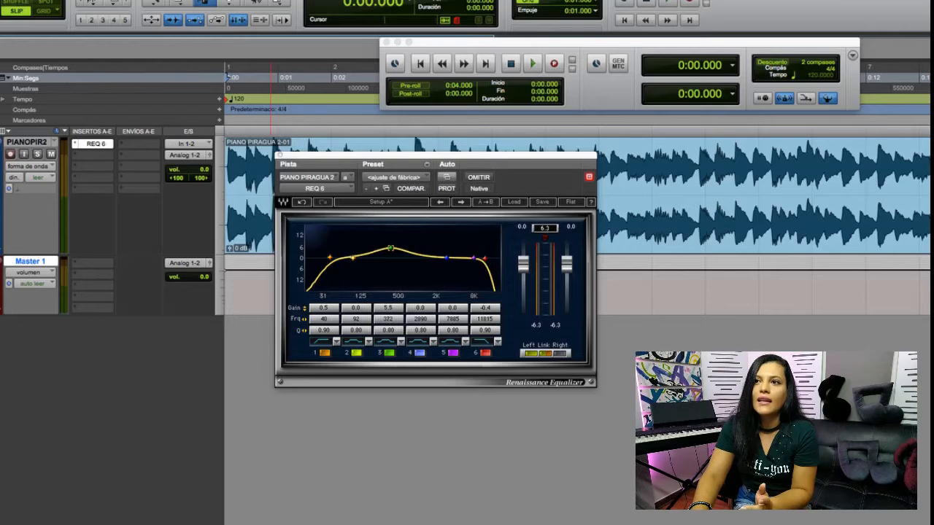
pyautogui.click(401, 341)
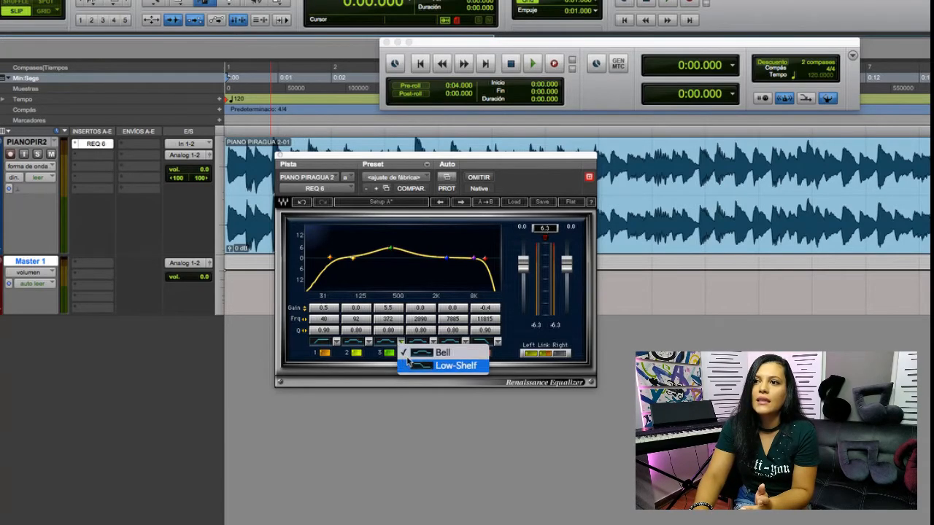
pyautogui.click(395, 251)
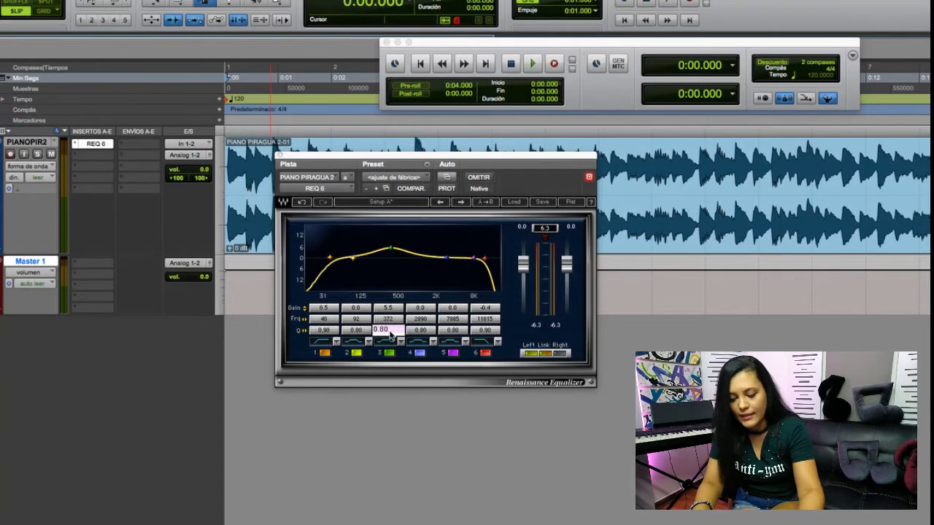
pyautogui.press('Return')
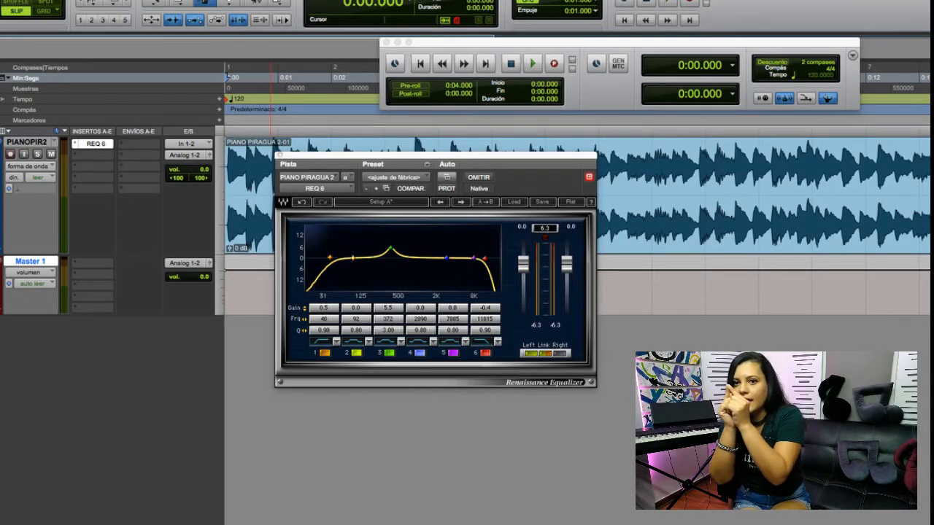
# - Sweep band 3 during playback and bring it to a slight cut of about 0.6 dB near 364 Hz
pyautogui.moveTo(391, 252)
pyautogui.mouseDown()
pyautogui.moveTo(391, 236)
pyautogui.moveTo(391, 261)
pyautogui.mouseUp()
pyautogui.press('space')
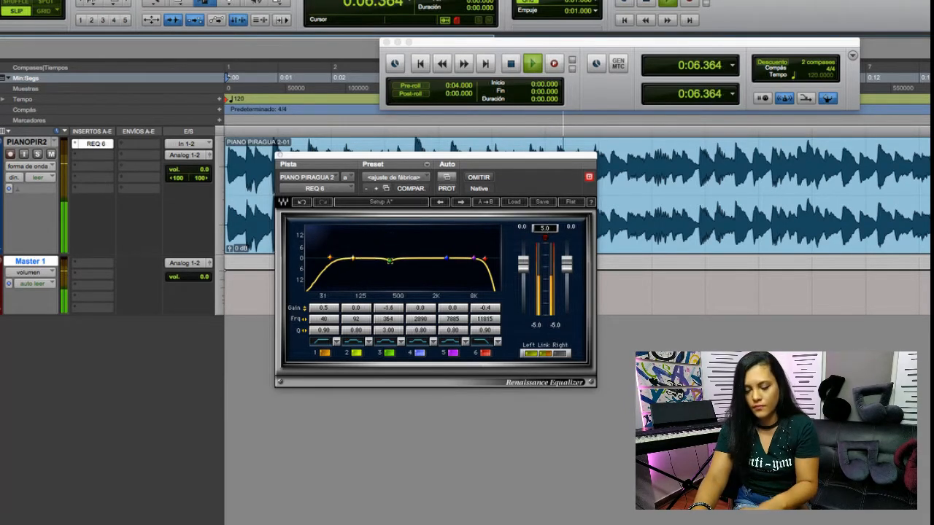
pyautogui.press('space')
pyautogui.moveTo(390, 263); pyautogui.dragTo(391, 261)
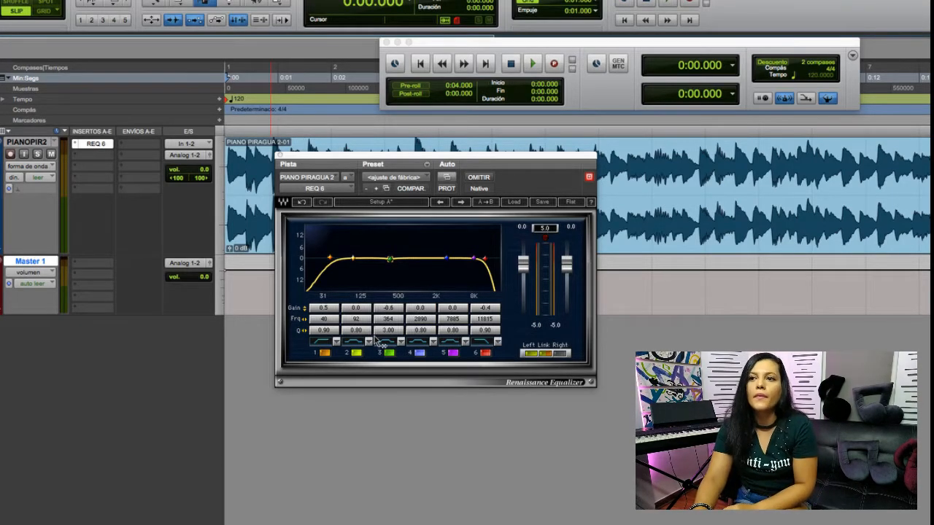
pyautogui.click(335, 341)
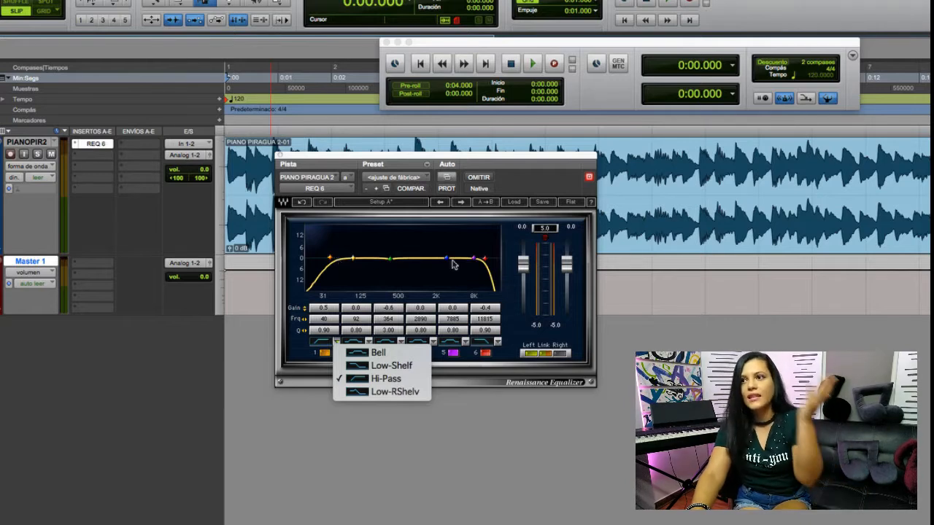
pyautogui.click(335, 344)
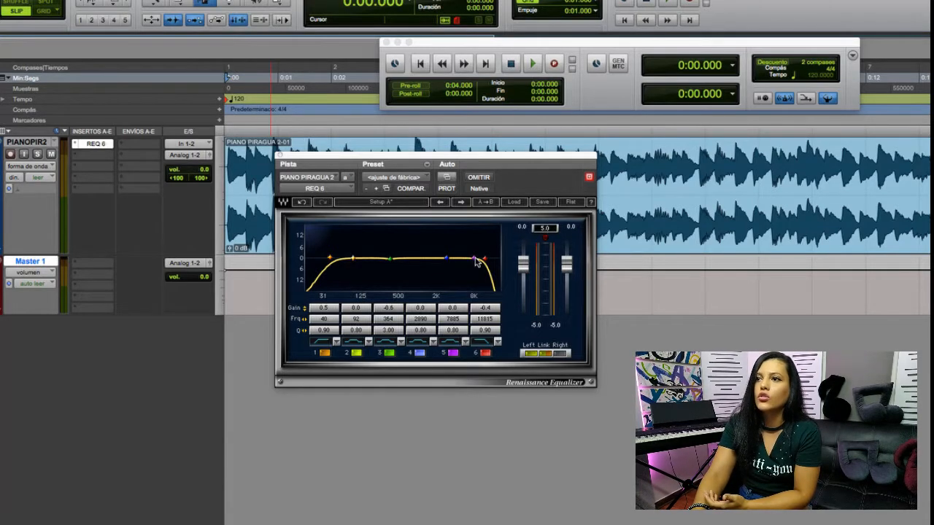
# - Audition strong boosts on EQ band 5 during playback, and reduce it to about 1 dB near 7.2 kHz
pyautogui.moveTo(475, 261); pyautogui.dragTo(474, 244)
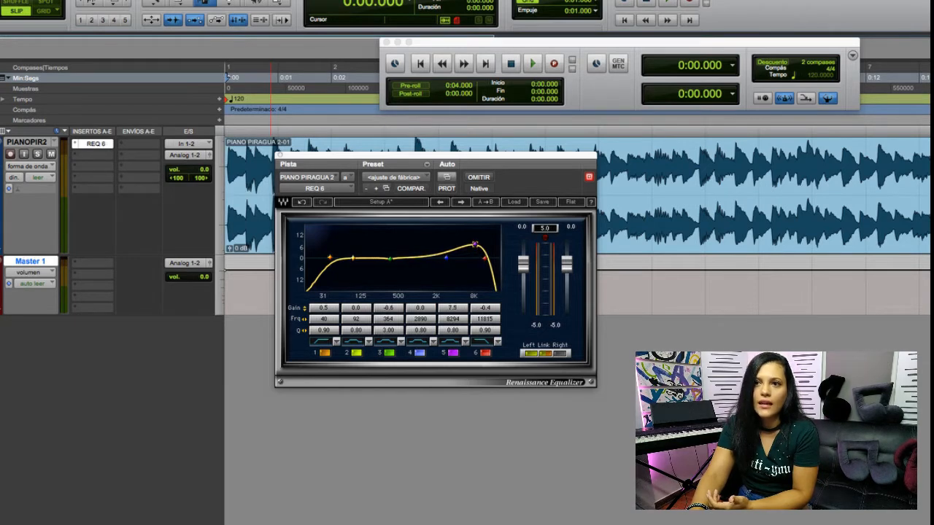
pyautogui.press('space')
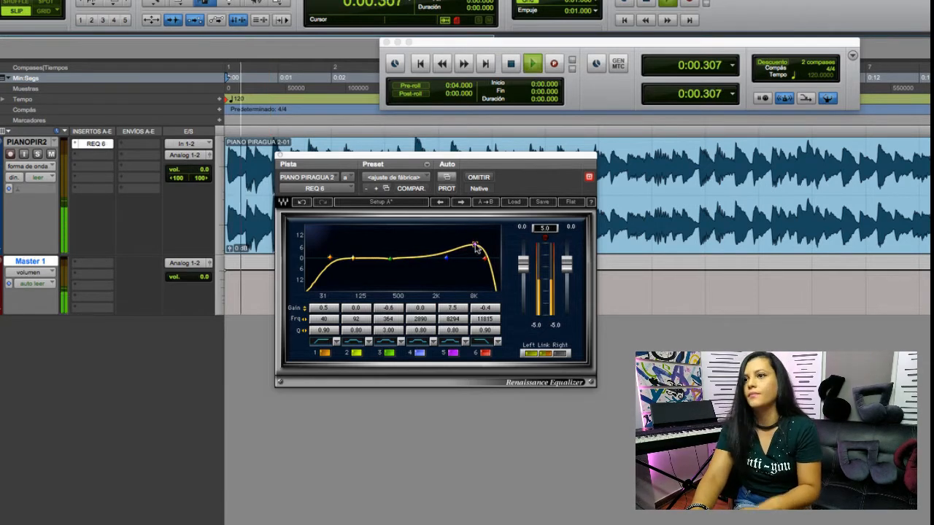
pyautogui.moveTo(476, 247); pyautogui.dragTo(472, 234)
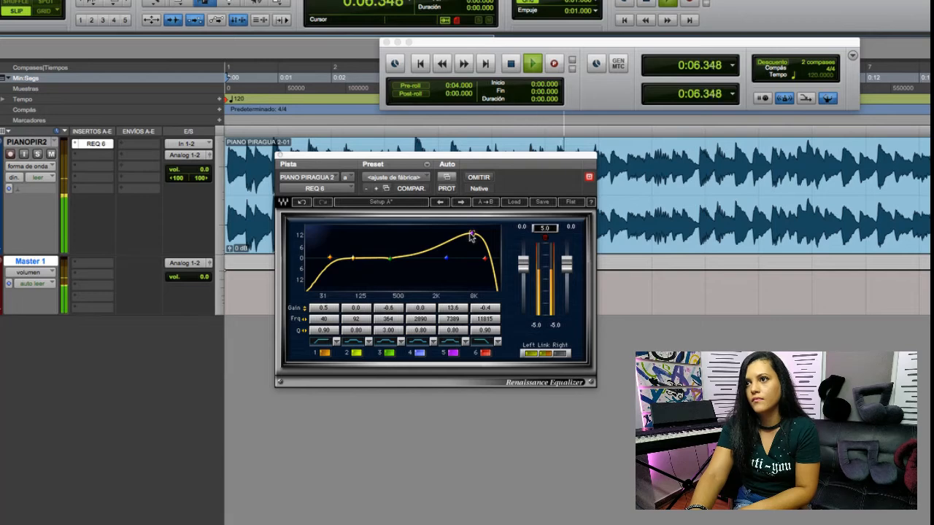
pyautogui.moveTo(472, 235); pyautogui.dragTo(478, 251)
pyautogui.press('space')
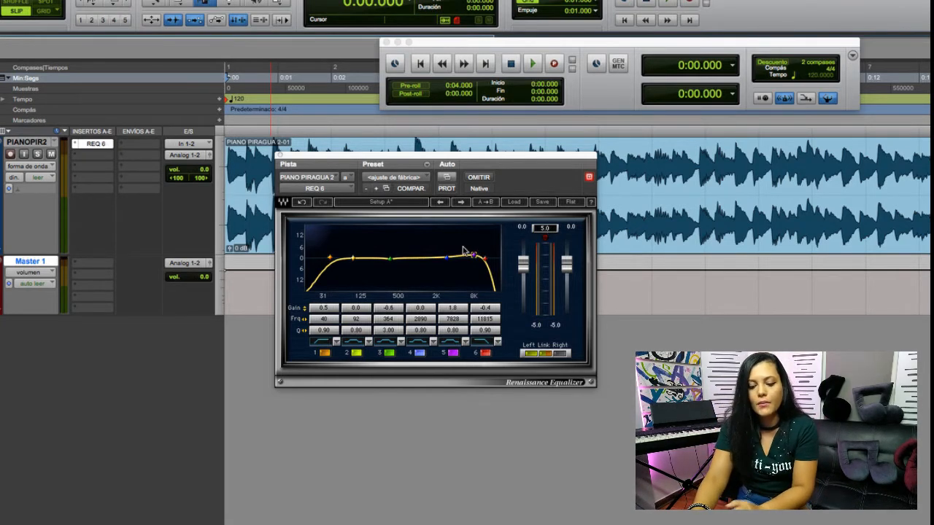
pyautogui.moveTo(473, 254); pyautogui.dragTo(471, 258)
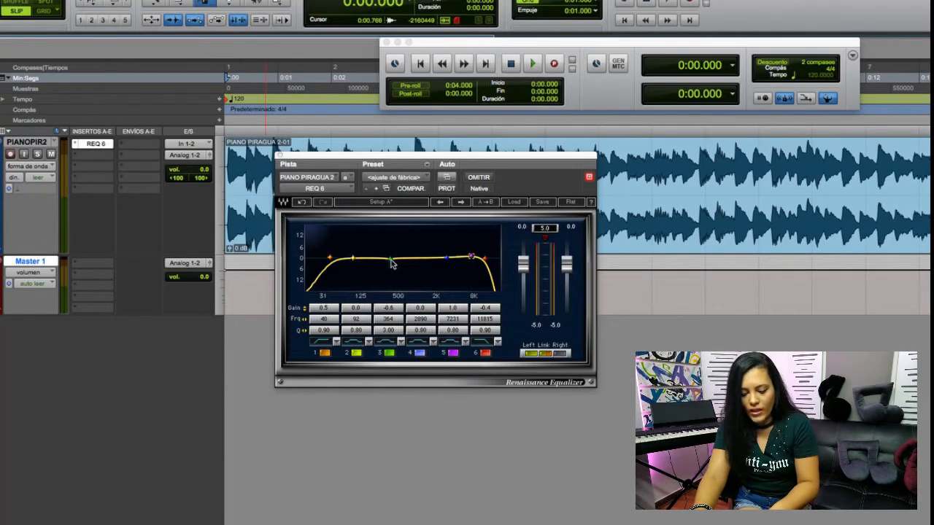
# - Sweep band 3 upward during playback and place it as a boost of about 5.8 dB near 2 kHz
pyautogui.press('space')
pyautogui.moveTo(391, 261); pyautogui.dragTo(435, 248)
pyautogui.press('space')
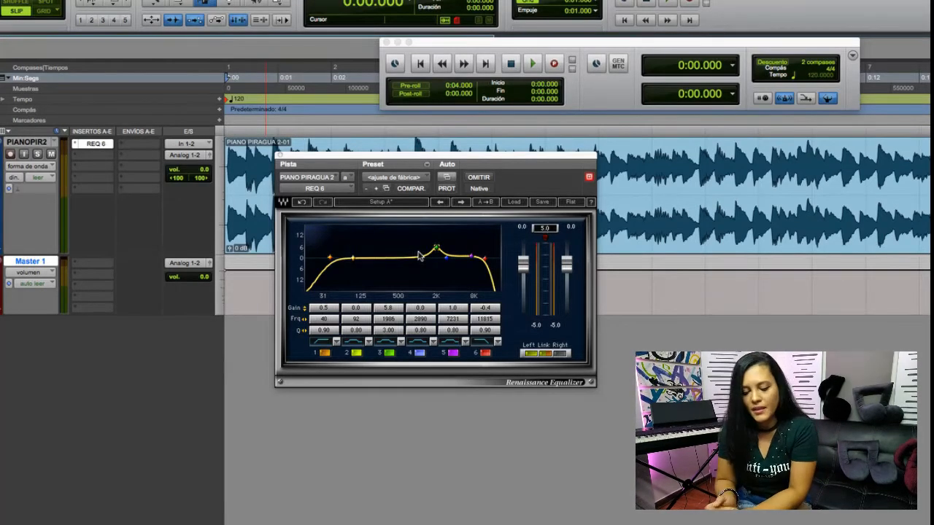
pyautogui.moveTo(436, 248); pyautogui.dragTo(438, 248)
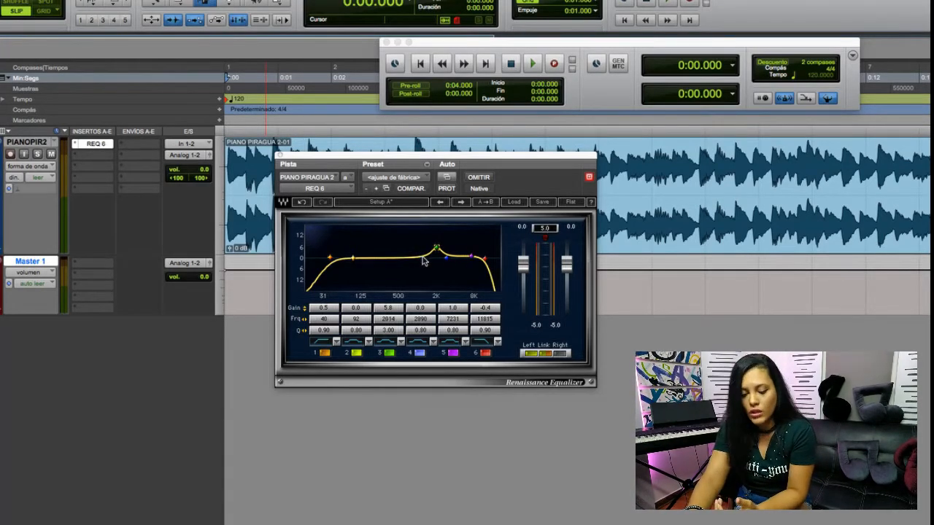